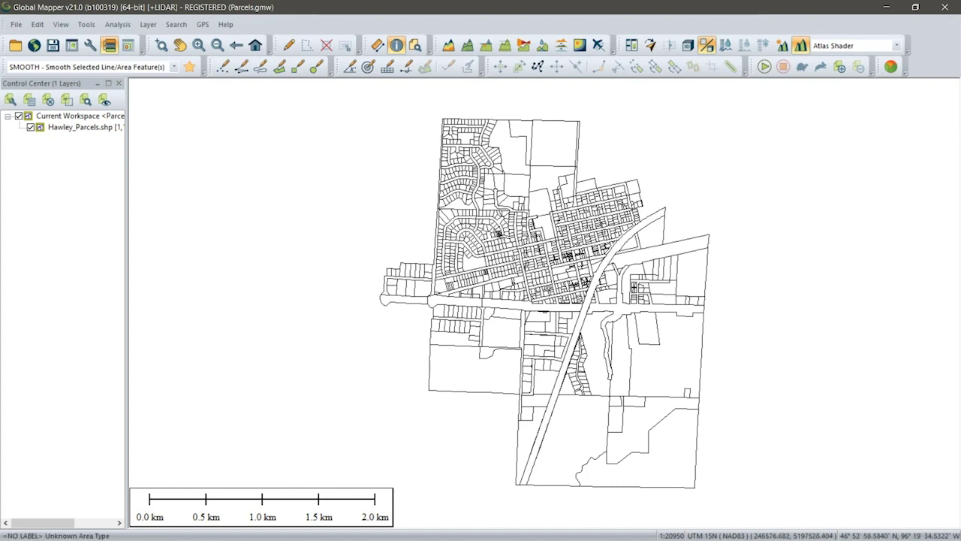
- Inspect a parcel's attributes, select its Value per Sq Ft row, then close Feature Information
{"action": "left_click", "coordinate": [498, 254]}
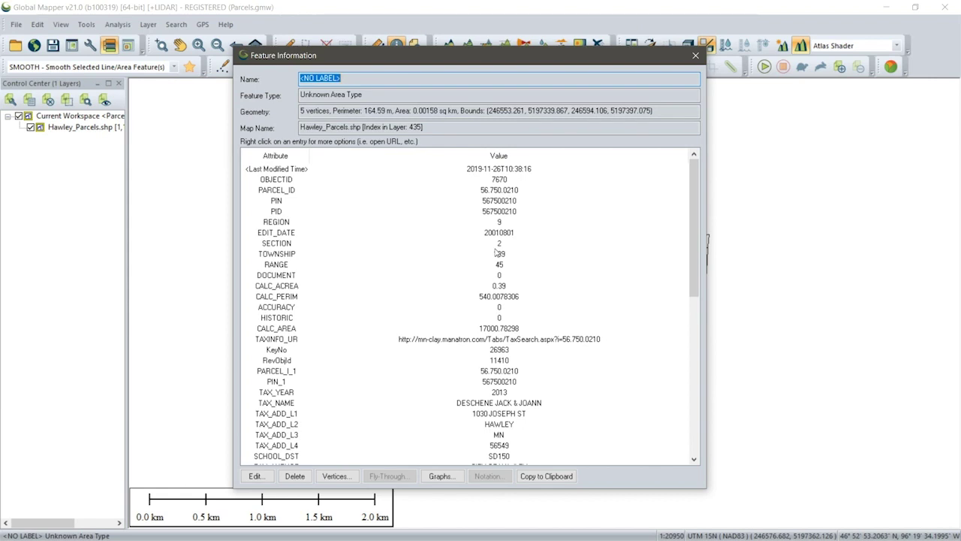
{"action": "scroll", "coordinate": [496, 252], "scroll_direction": "down", "scroll_amount": 13}
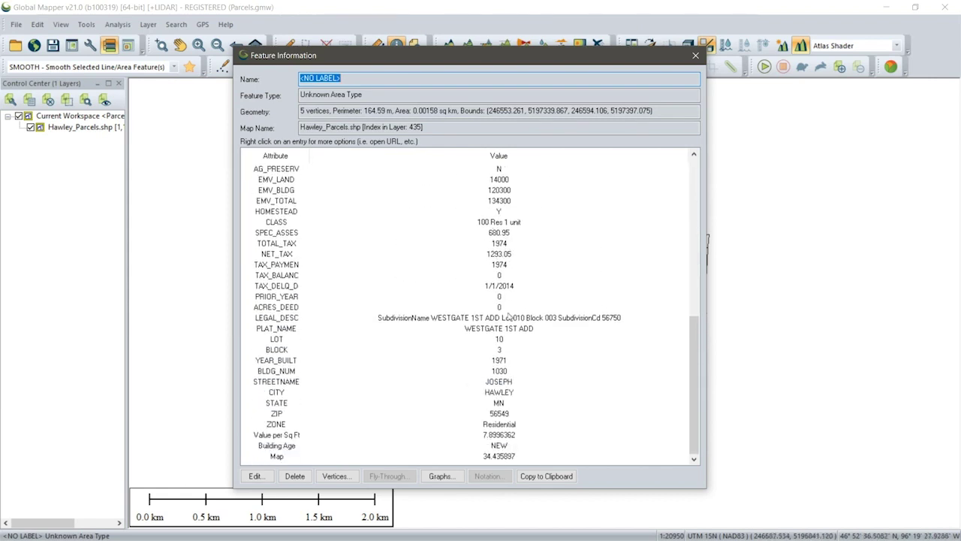
{"action": "left_click", "coordinate": [493, 435]}
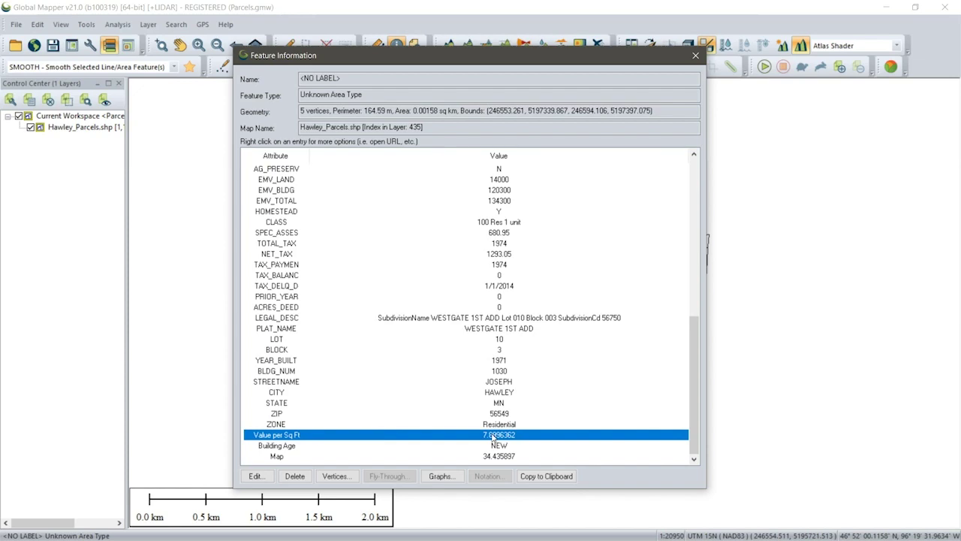
{"action": "left_click", "coordinate": [695, 56]}
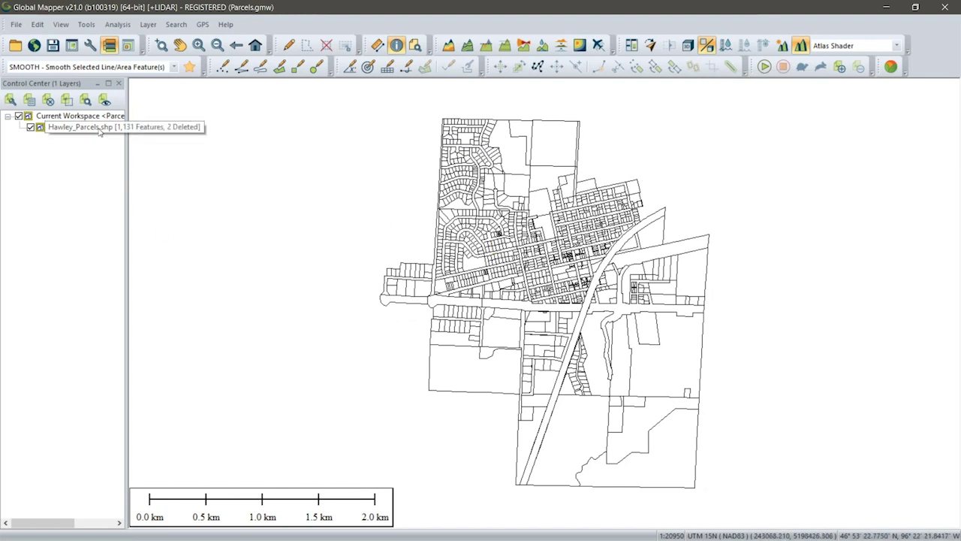
- Style Hawley_Parcels.shp areas by attribute values, choosing VALUE PER SQ FT as the attribute
{"action": "double_click", "coordinate": [98, 129]}
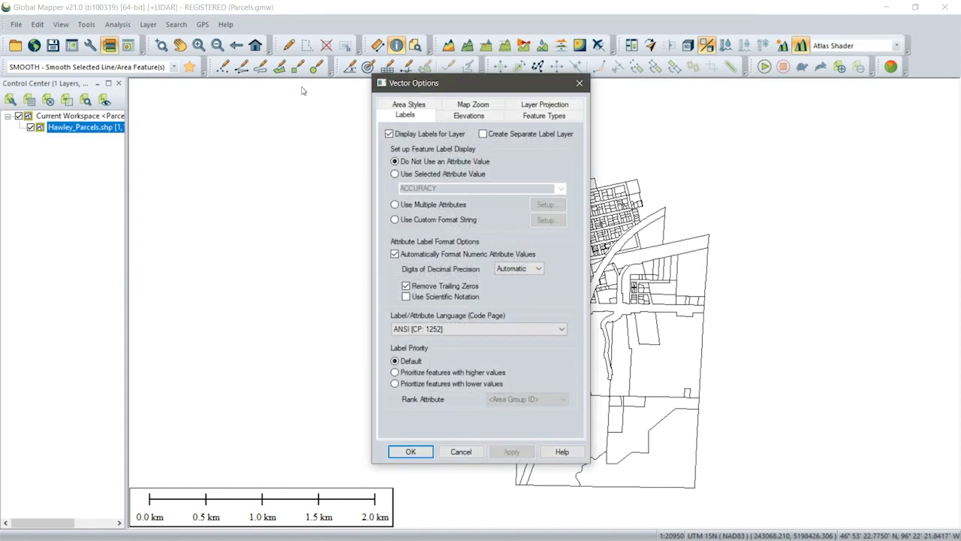
{"action": "left_click", "coordinate": [395, 106]}
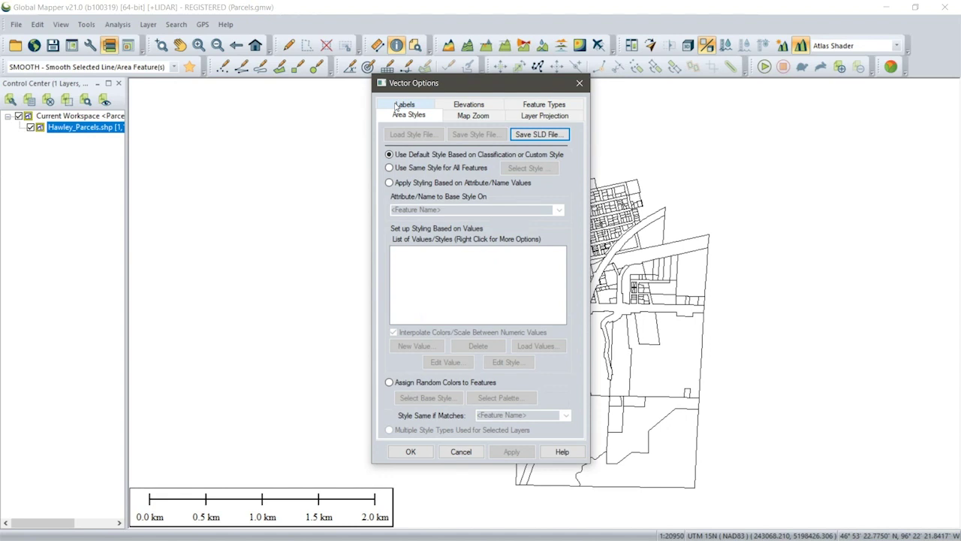
{"action": "left_click", "coordinate": [389, 183]}
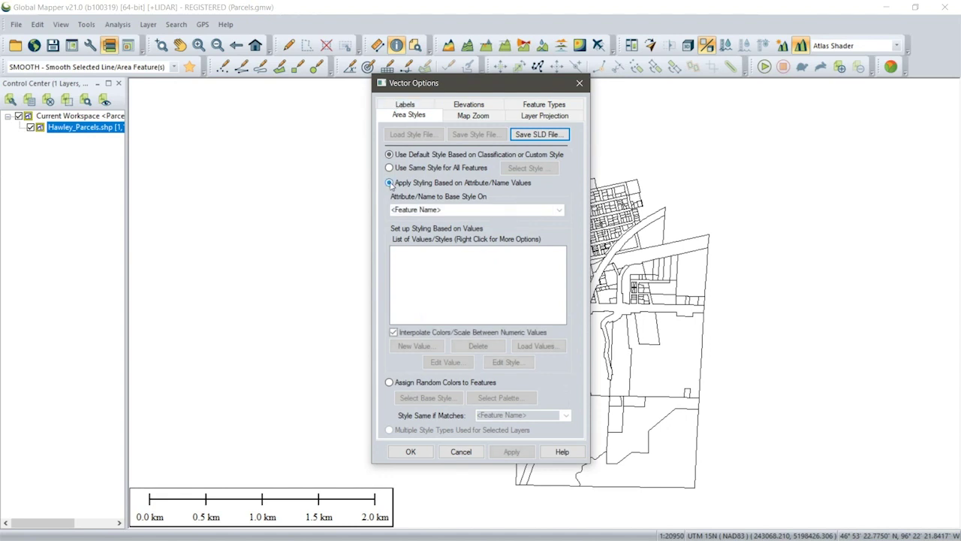
{"action": "left_click", "coordinate": [558, 210]}
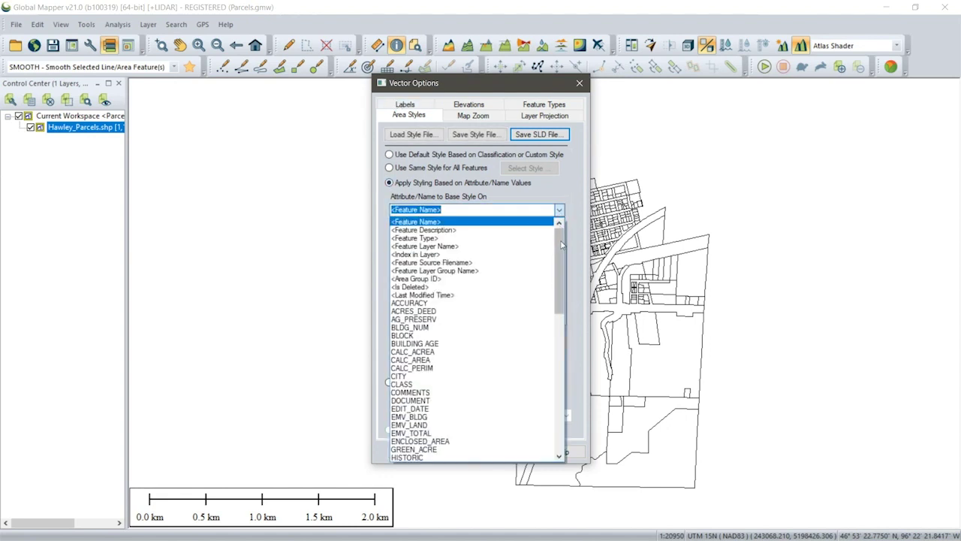
{"action": "scroll", "coordinate": [509, 390], "scroll_direction": "down", "scroll_amount": 15}
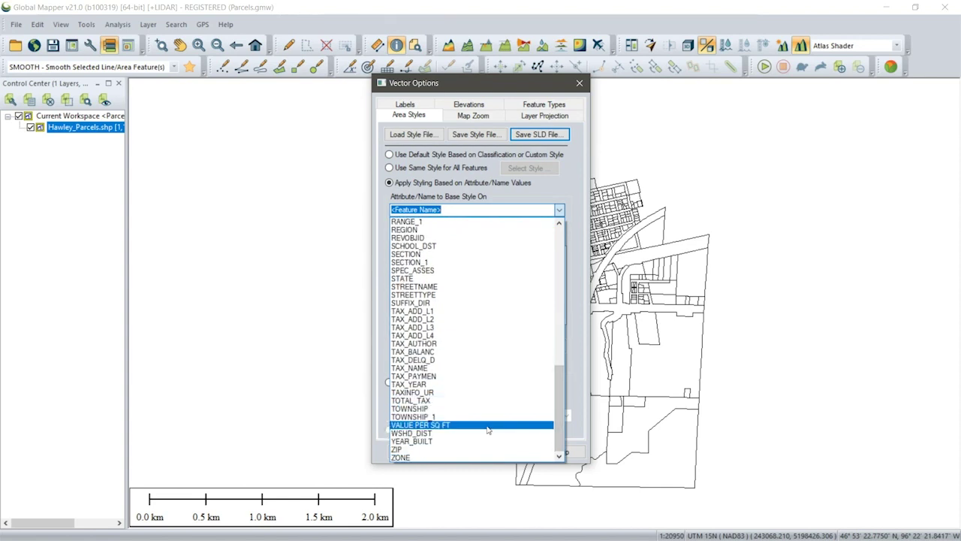
{"action": "left_click", "coordinate": [487, 425]}
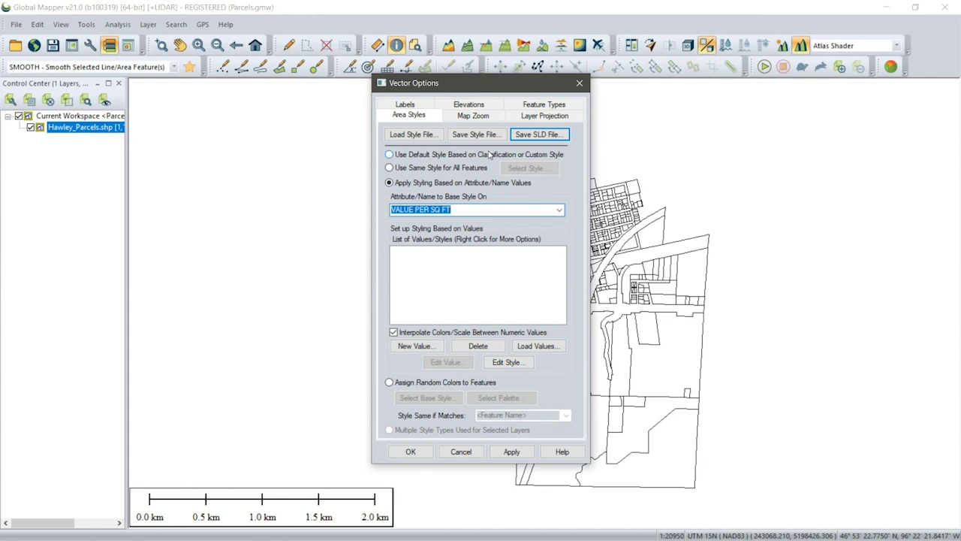
- Load Parcels.gm_layer_style, apply the graded blue shading, and confirm the layer options
{"action": "left_click", "coordinate": [415, 136]}
{"action": "left_click", "coordinate": [525, 180]}
{"action": "left_click", "coordinate": [742, 373]}
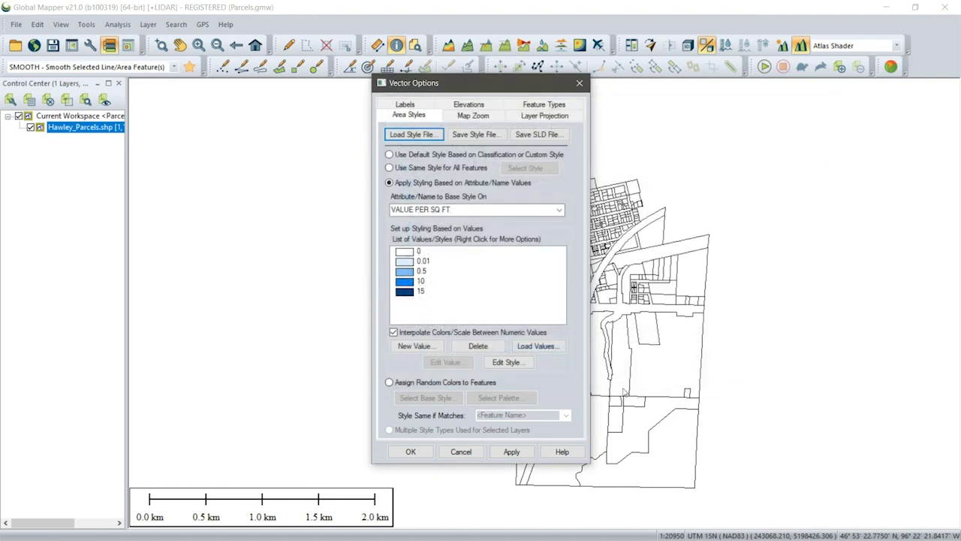
{"action": "left_click", "coordinate": [511, 451]}
{"action": "left_click_drag", "start_coordinate": [518, 85], "coordinate": [328, 103]}
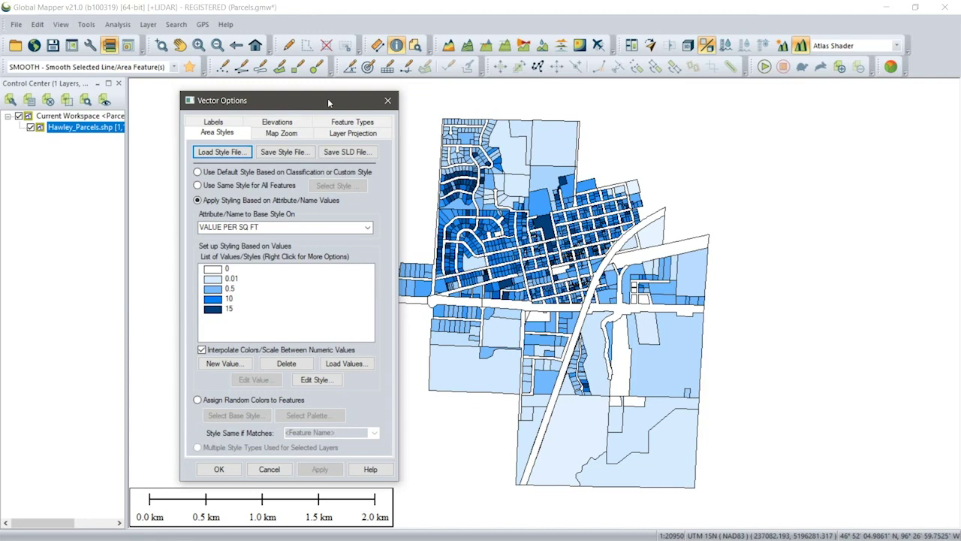
{"action": "left_click", "coordinate": [223, 467]}
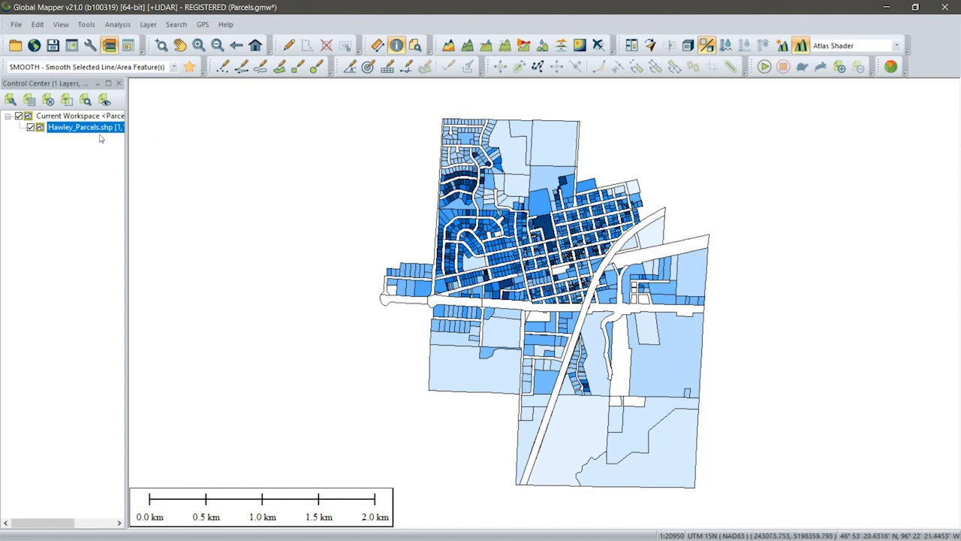
- Take Hawley_Parcels.shp elevations from the VALUE PER SQ FT attribute in METERS
{"action": "double_click", "coordinate": [100, 128]}
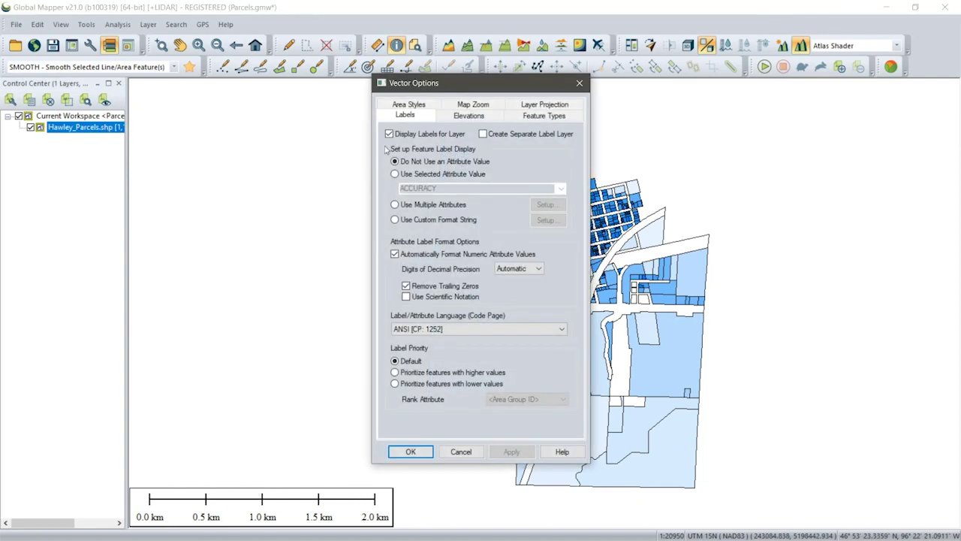
{"action": "left_click", "coordinate": [468, 117]}
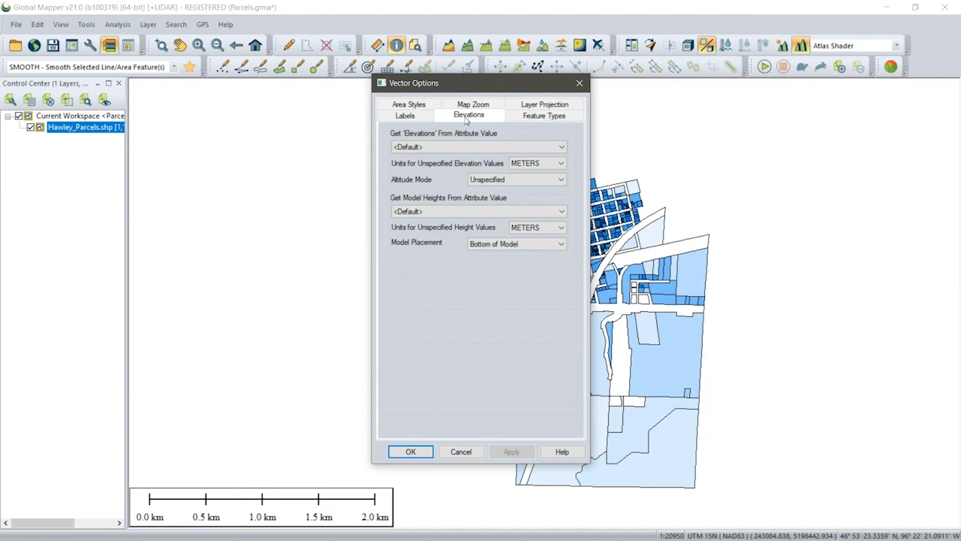
{"action": "left_click", "coordinate": [464, 212]}
{"action": "left_click", "coordinate": [485, 148]}
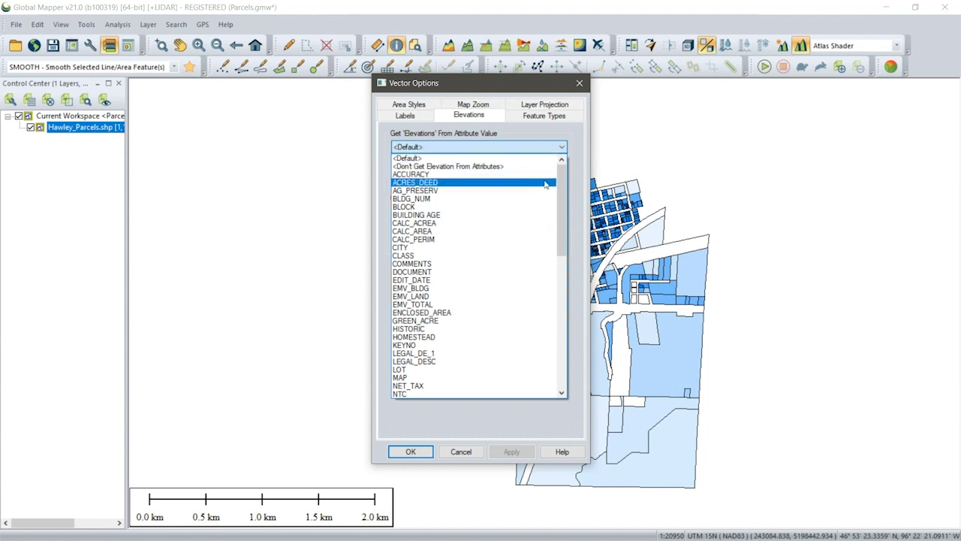
{"action": "left_click_drag", "start_coordinate": [562, 178], "coordinate": [548, 307]}
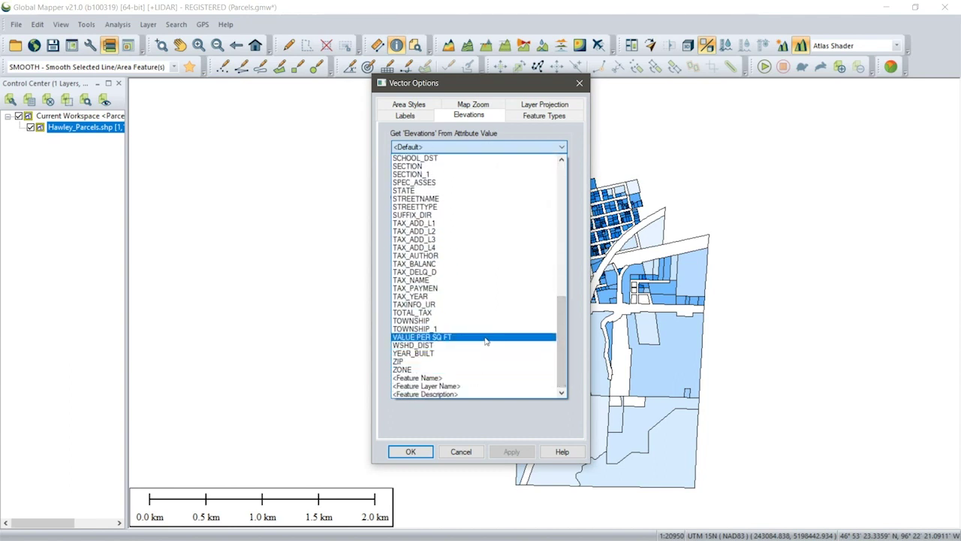
{"action": "left_click", "coordinate": [485, 337]}
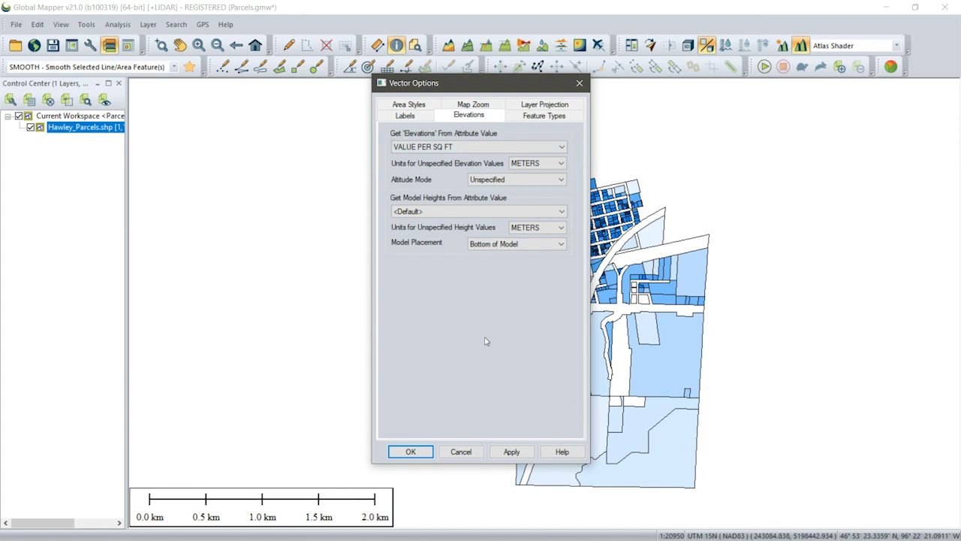
{"action": "left_click", "coordinate": [546, 165]}
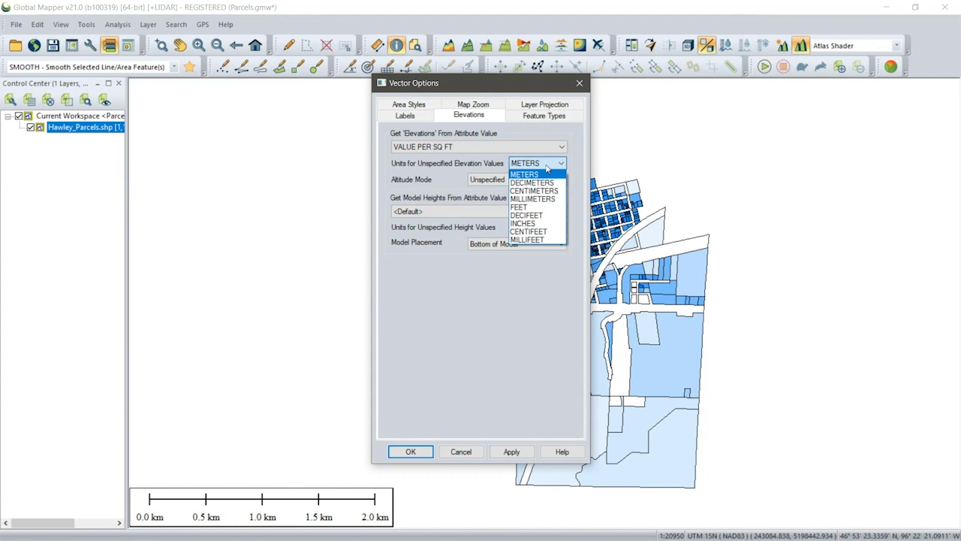
{"action": "left_click", "coordinate": [546, 167]}
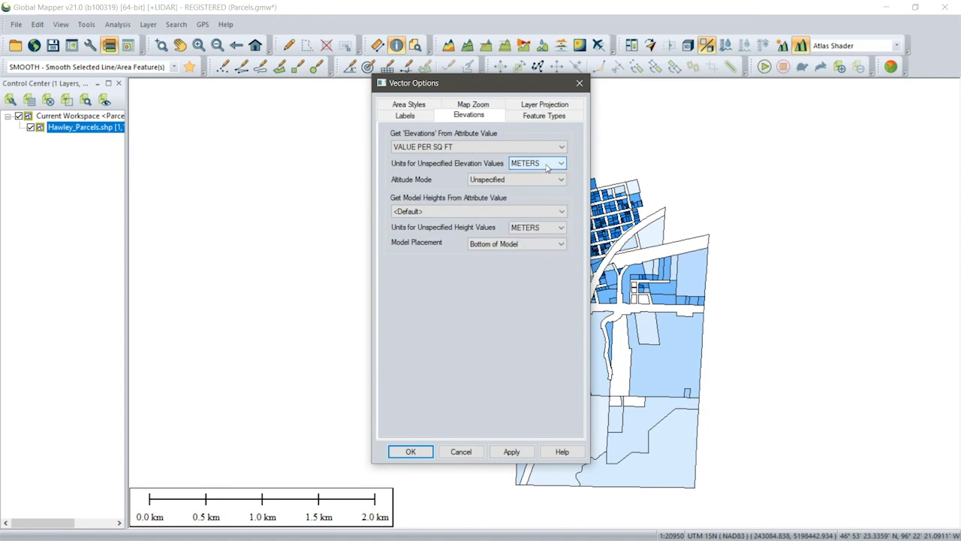
{"action": "left_click", "coordinate": [422, 452]}
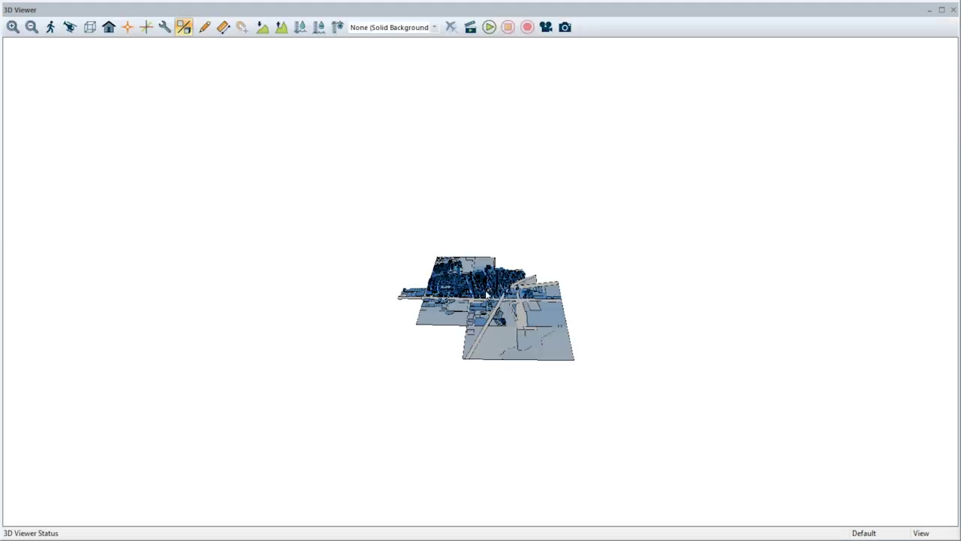
- Zoom and orbit the 3D Viewer to inspect the extruded downtown parcel blocks from several sides
{"action": "scroll", "coordinate": [485, 304], "scroll_direction": "up", "scroll_amount": 5}
{"action": "scroll", "coordinate": [485, 304], "scroll_direction": "up", "scroll_amount": 5}
{"action": "mouse_move", "coordinate": [359, 440]}
{"action": "left_mouse_down"}
{"action": "mouse_move", "coordinate": [369, 428]}
{"action": "mouse_move", "coordinate": [364, 434]}
{"action": "left_mouse_up"}
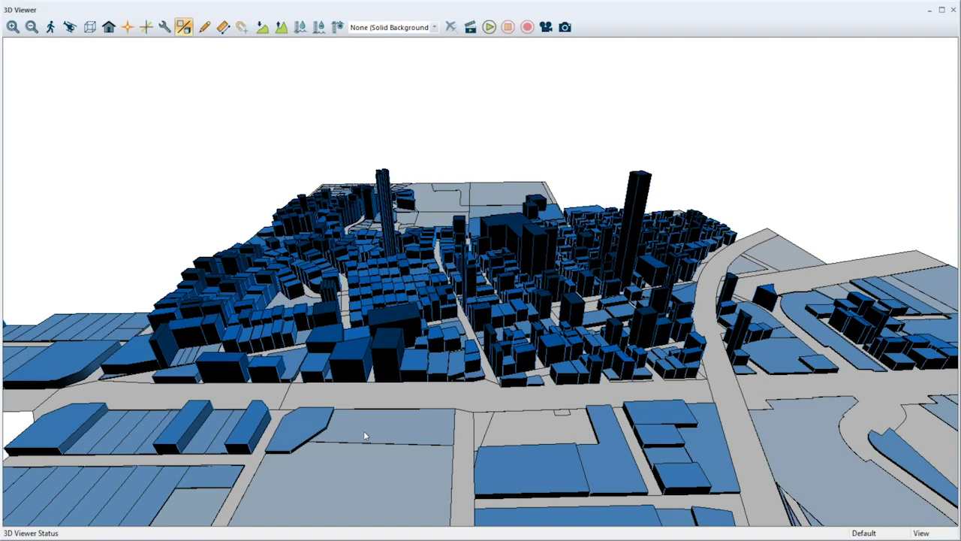
{"action": "left_click_drag", "start_coordinate": [525, 379], "coordinate": [386, 248]}
{"action": "scroll", "coordinate": [400, 298], "scroll_direction": "up", "scroll_amount": 10}
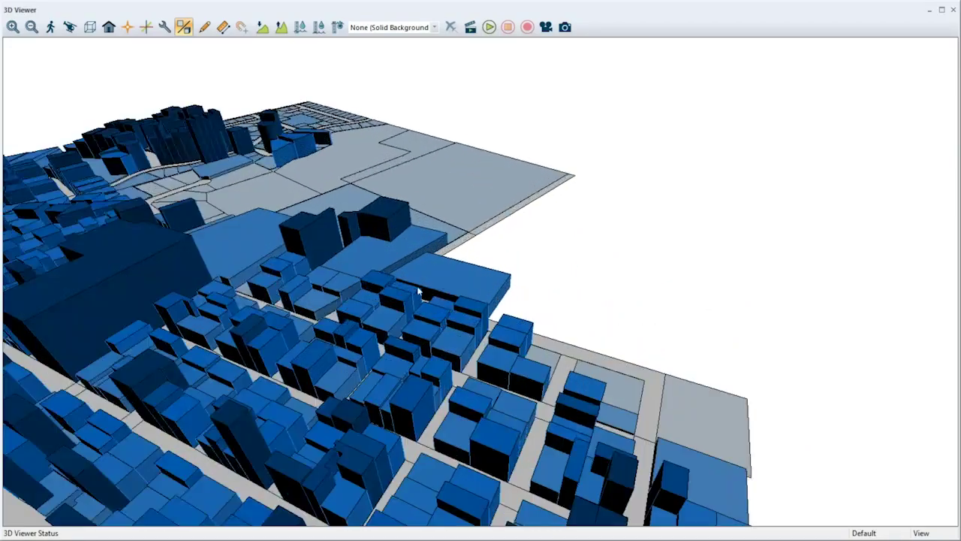
{"action": "scroll", "coordinate": [246, 355], "scroll_direction": "up", "scroll_amount": 3}
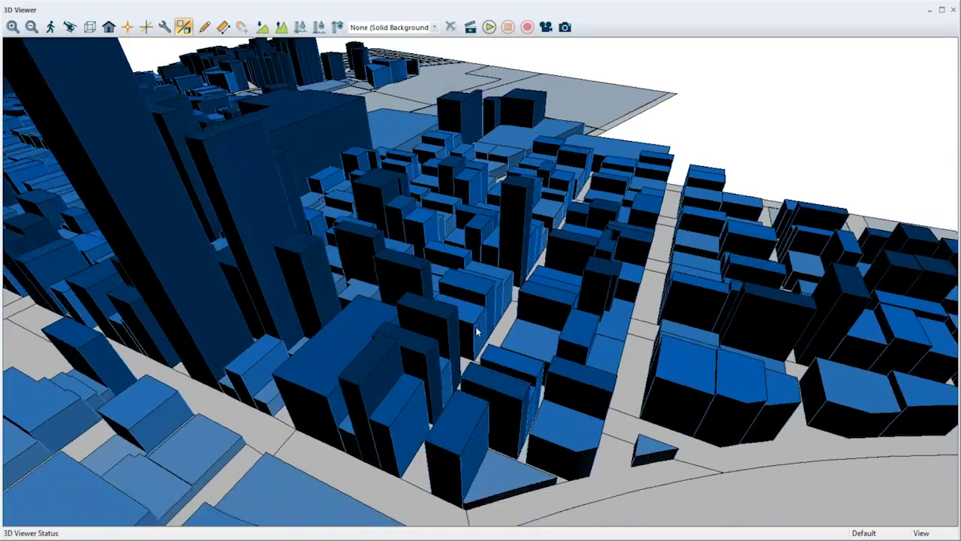
{"action": "scroll", "coordinate": [433, 350], "scroll_direction": "down", "scroll_amount": 4}
{"action": "scroll", "coordinate": [434, 350], "scroll_direction": "up", "scroll_amount": 5}
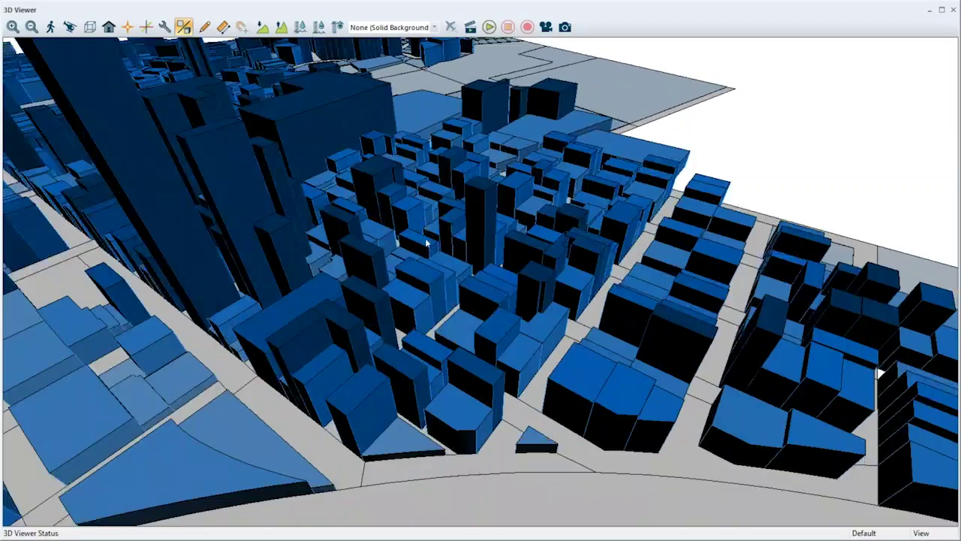
{"action": "scroll", "coordinate": [466, 331], "scroll_direction": "down", "scroll_amount": 8}
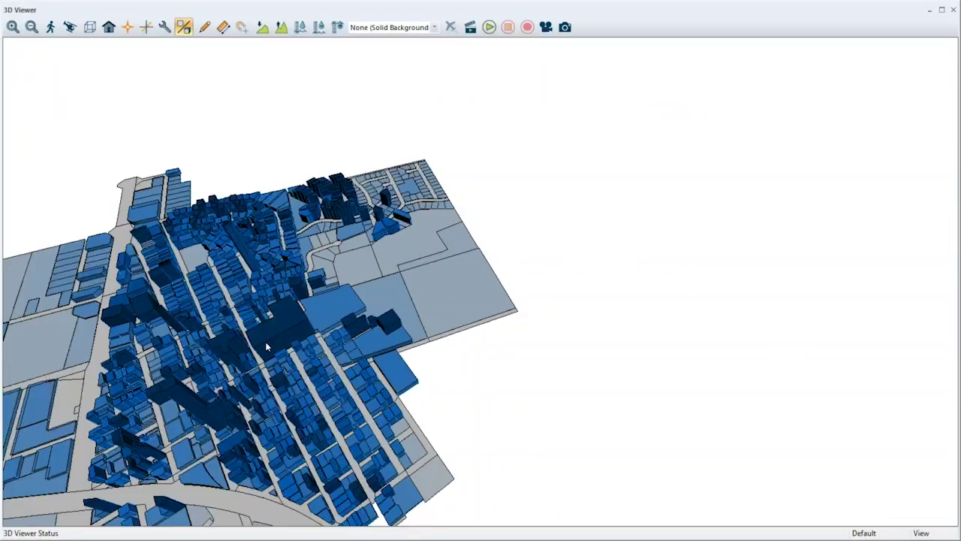
{"action": "scroll", "coordinate": [359, 309], "scroll_direction": "up", "scroll_amount": 6}
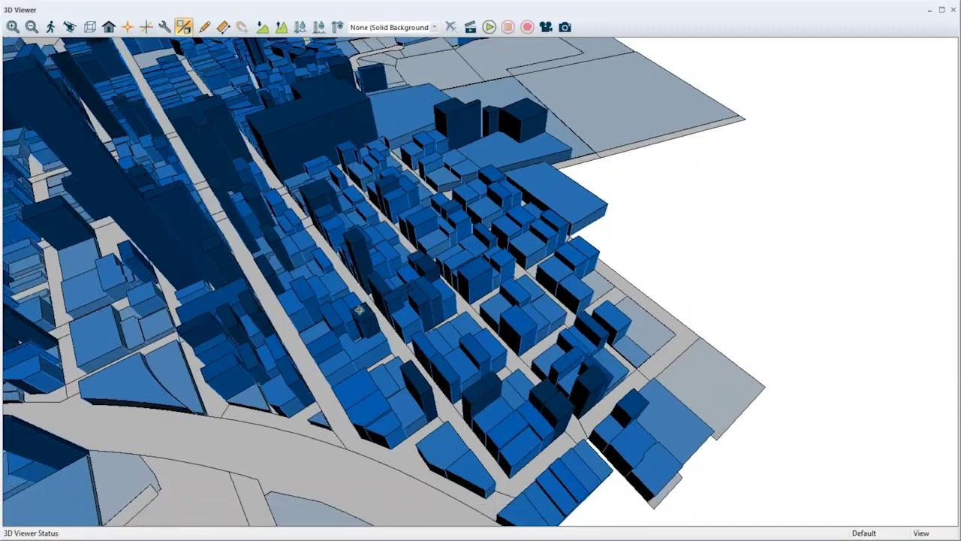
{"action": "left_click_drag", "start_coordinate": [359, 309], "coordinate": [445, 330]}
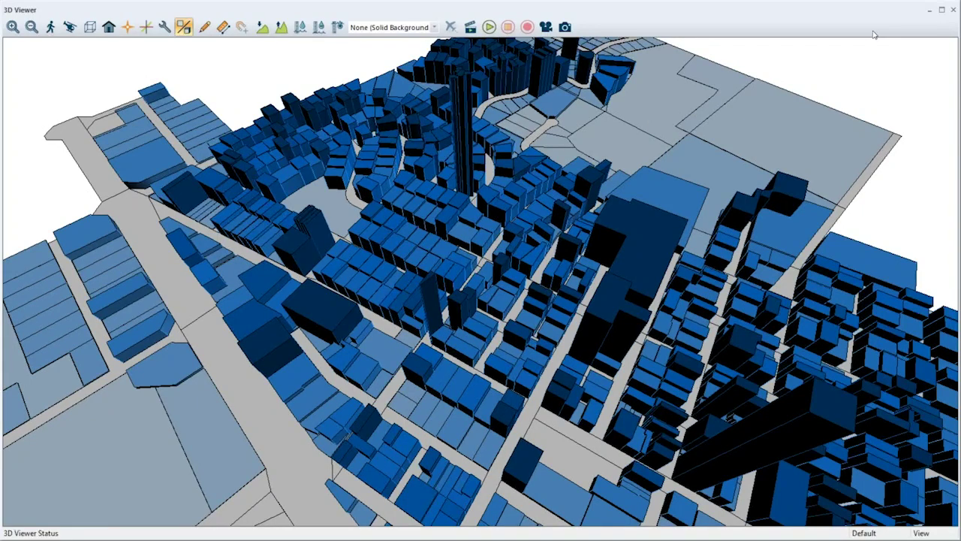
- Close the 3D view and inspect a rain station near Redding with the Feature Info tool
{"action": "left_click", "coordinate": [953, 10]}
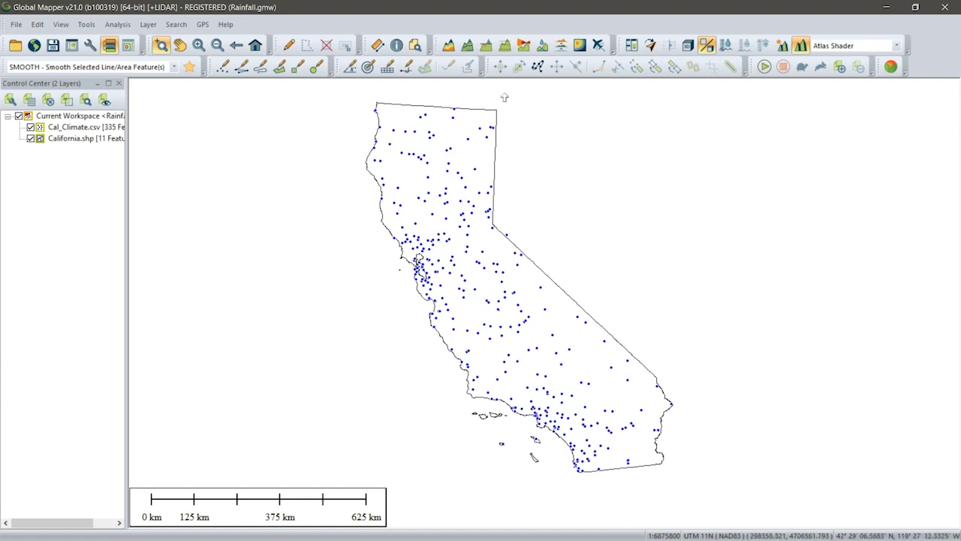
{"action": "left_click", "coordinate": [397, 46]}
{"action": "left_click", "coordinate": [433, 171]}
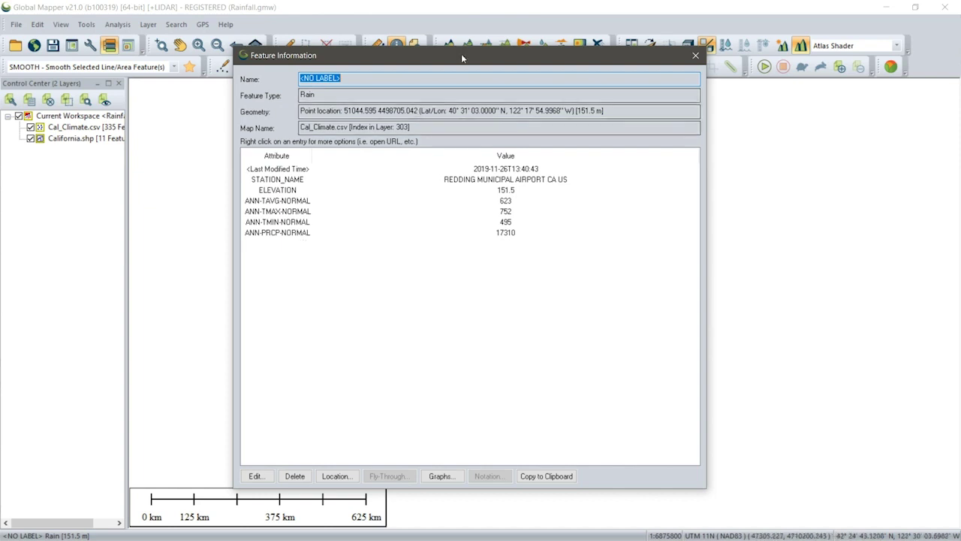
- Close the rain station's Feature Information dialog
{"action": "left_click", "coordinate": [695, 55]}
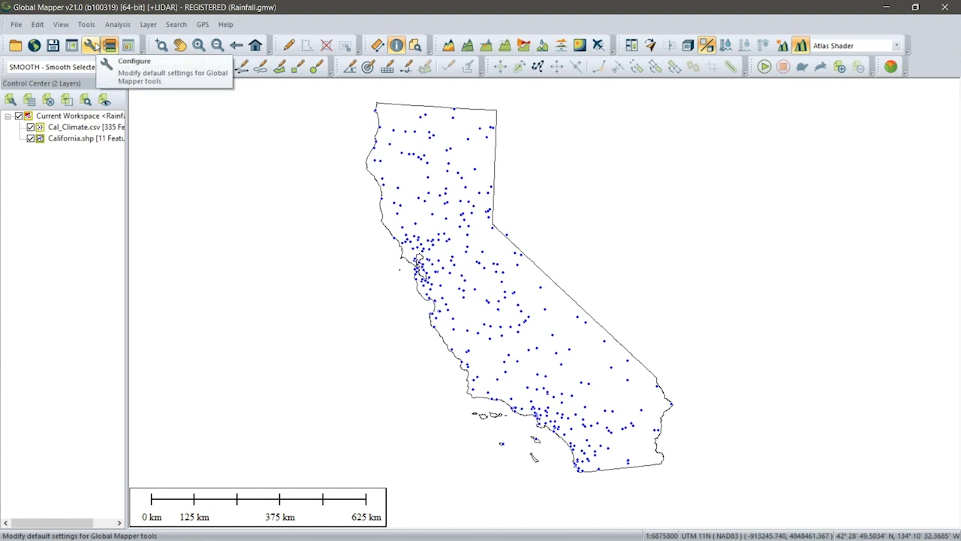
- In Configuration, set the Rain point style's 3D model to SphereBlue and save
{"action": "left_click", "coordinate": [91, 46]}
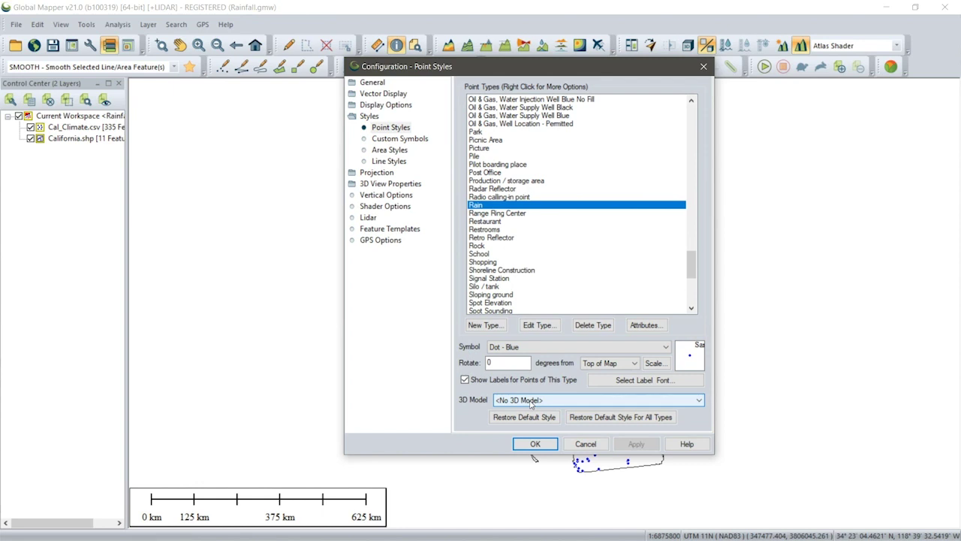
{"action": "left_click", "coordinate": [531, 403]}
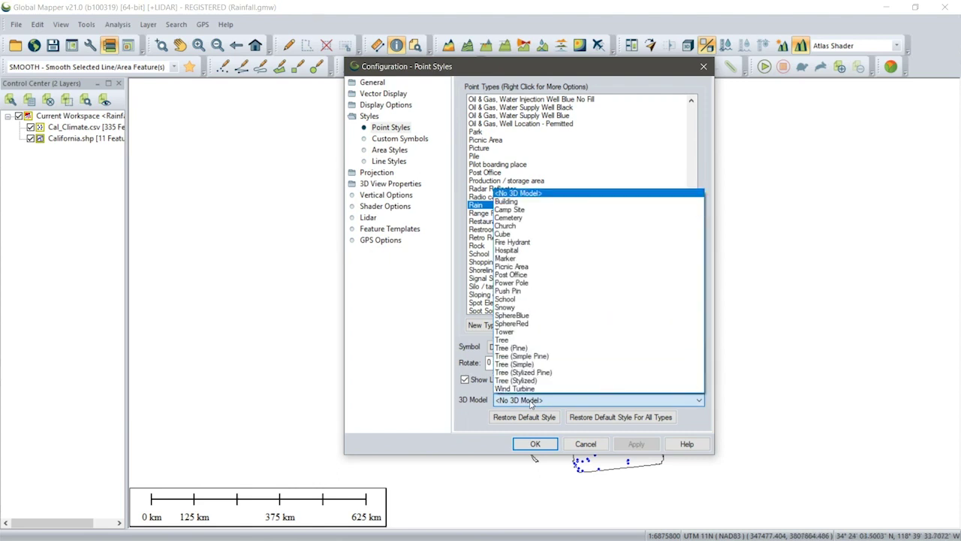
{"action": "left_click", "coordinate": [544, 319]}
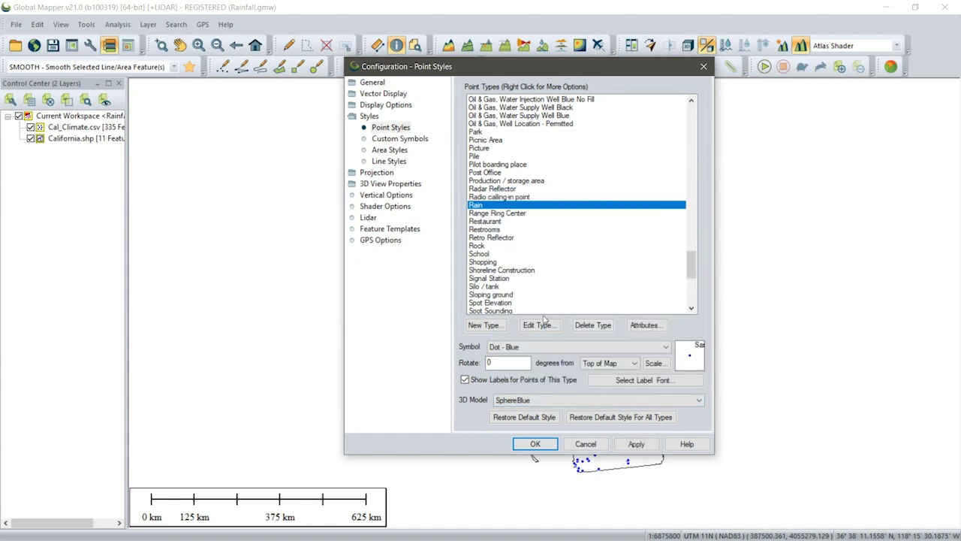
{"action": "left_click", "coordinate": [535, 444]}
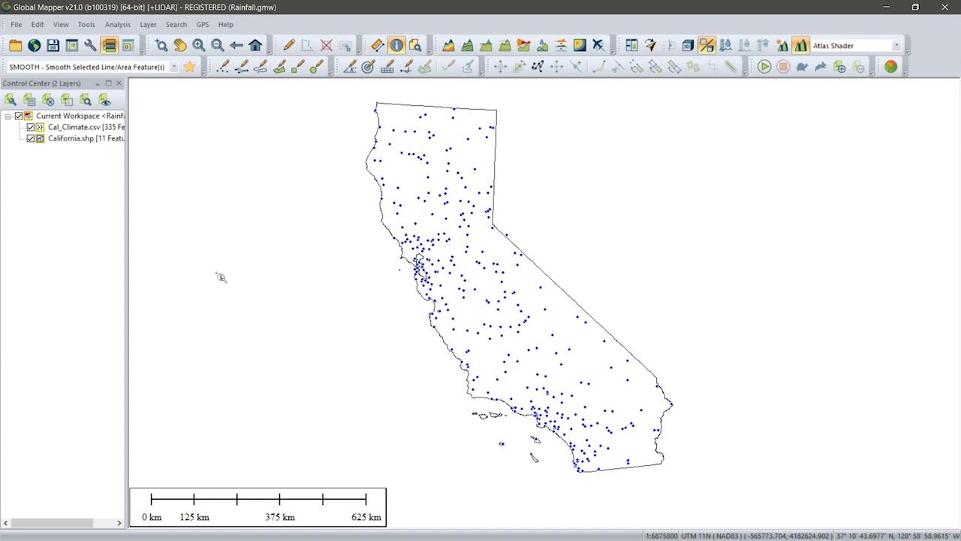
- Set Cal_Climate.csv model heights to come from the ANN-PRCP-NORMAL attribute
{"action": "double_click", "coordinate": [74, 127]}
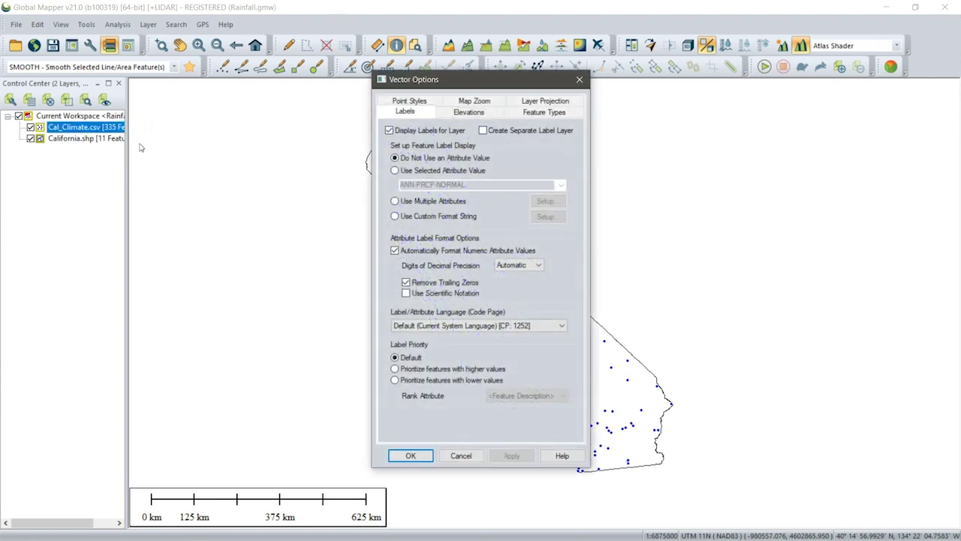
{"action": "left_click", "coordinate": [465, 112]}
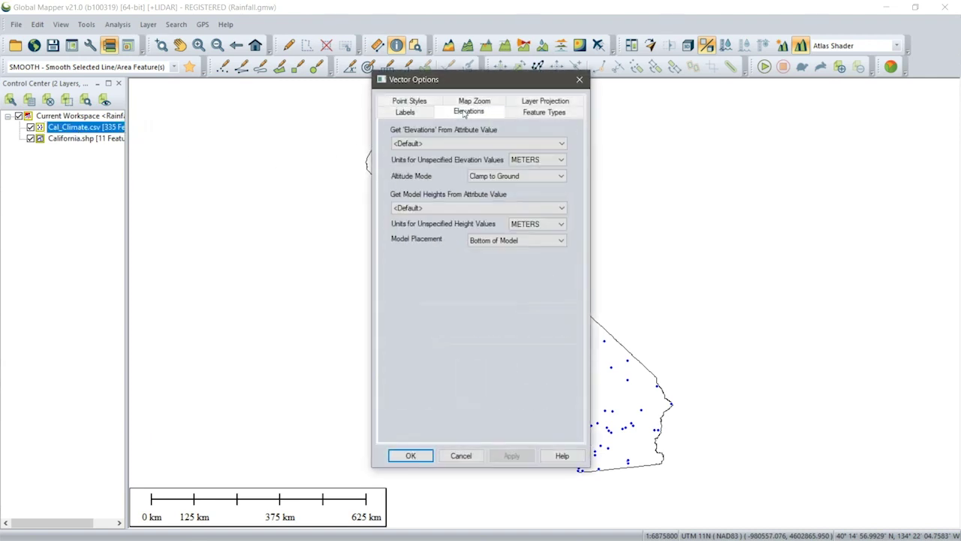
{"action": "left_click", "coordinate": [423, 210]}
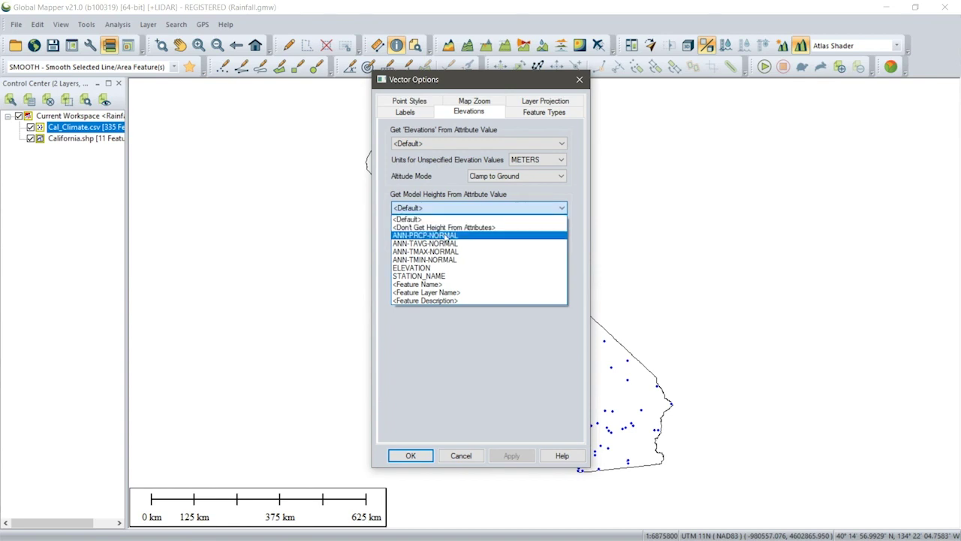
{"action": "left_click", "coordinate": [447, 236]}
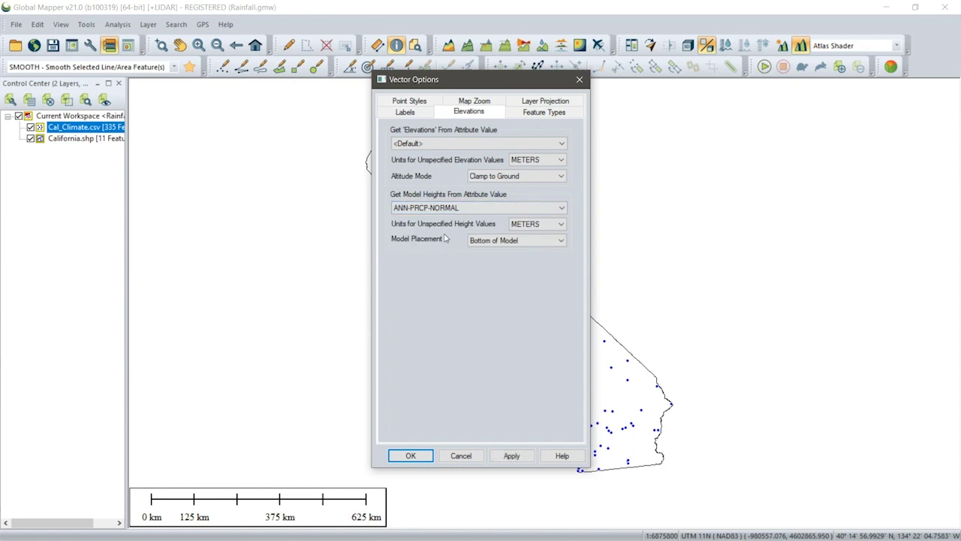
- Apply the precipitation-based heights and orbit the 3D view of California's blue station spheres
{"action": "left_click", "coordinate": [411, 455]}
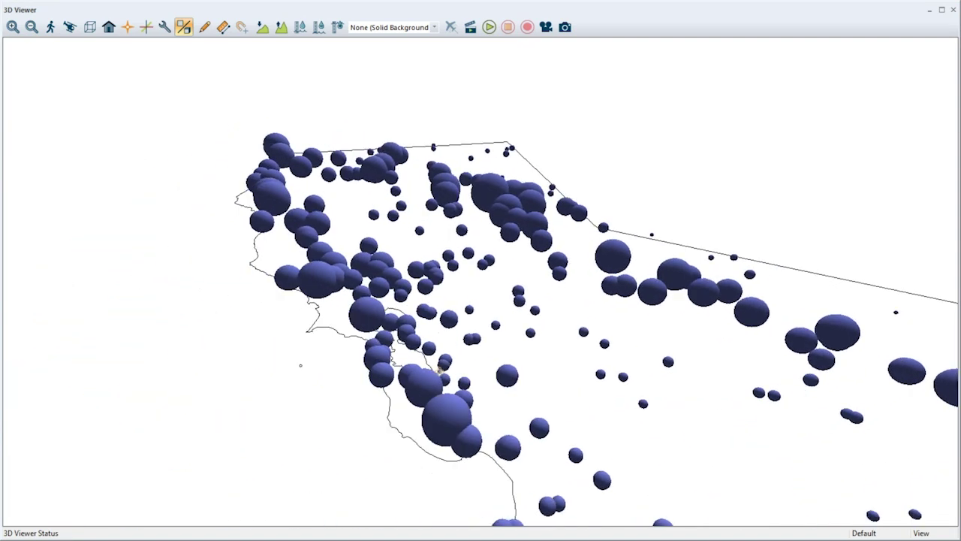
{"action": "scroll", "coordinate": [440, 373], "scroll_direction": "down", "scroll_amount": 1}
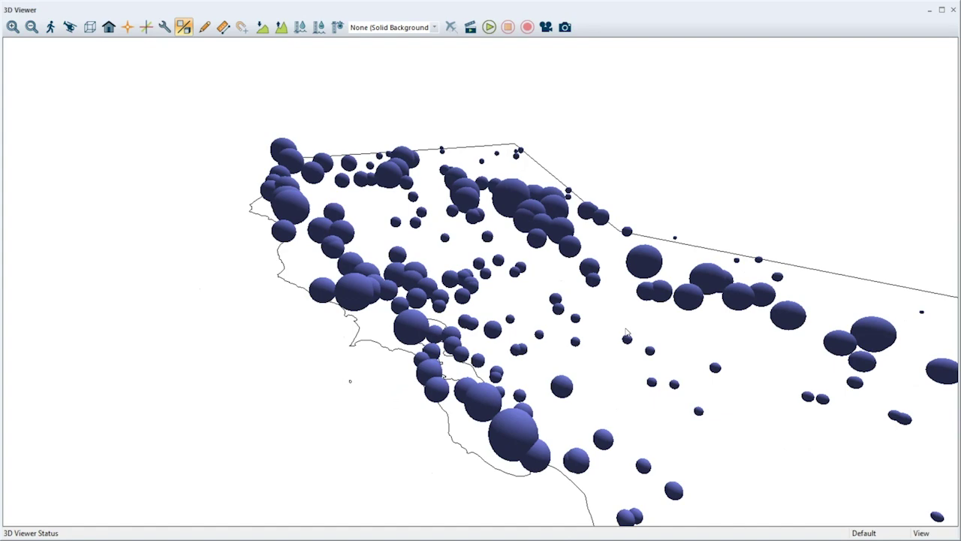
{"action": "left_click_drag", "start_coordinate": [641, 355], "coordinate": [607, 365]}
{"action": "scroll", "coordinate": [527, 413], "scroll_direction": "down", "scroll_amount": 2}
{"action": "mouse_move", "coordinate": [546, 418]}
{"action": "left_mouse_down"}
{"action": "mouse_move", "coordinate": [588, 421]}
{"action": "mouse_move", "coordinate": [555, 416]}
{"action": "left_mouse_up"}
{"action": "scroll", "coordinate": [554, 415], "scroll_direction": "up", "scroll_amount": 2}
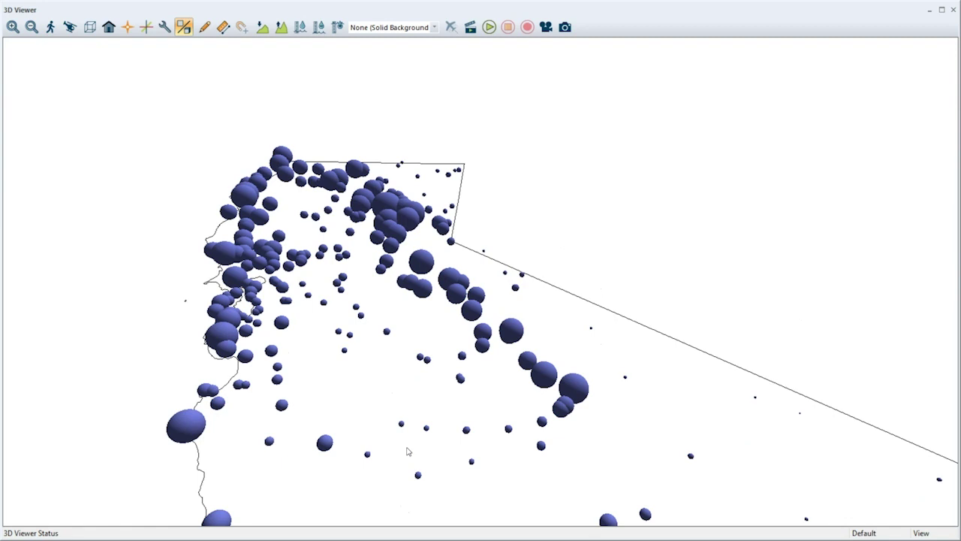
{"action": "scroll", "coordinate": [407, 450], "scroll_direction": "down", "scroll_amount": 2}
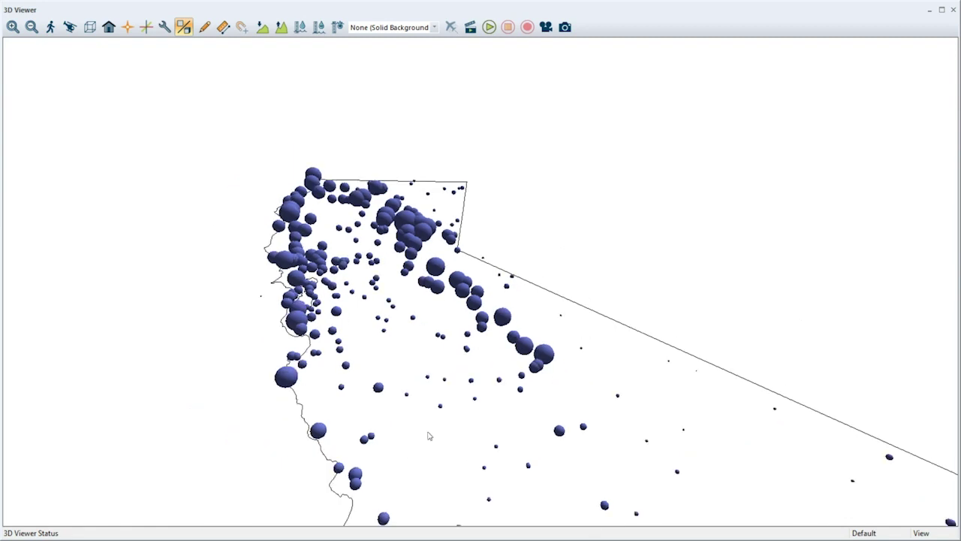
{"action": "left_click_drag", "start_coordinate": [428, 434], "coordinate": [433, 430]}
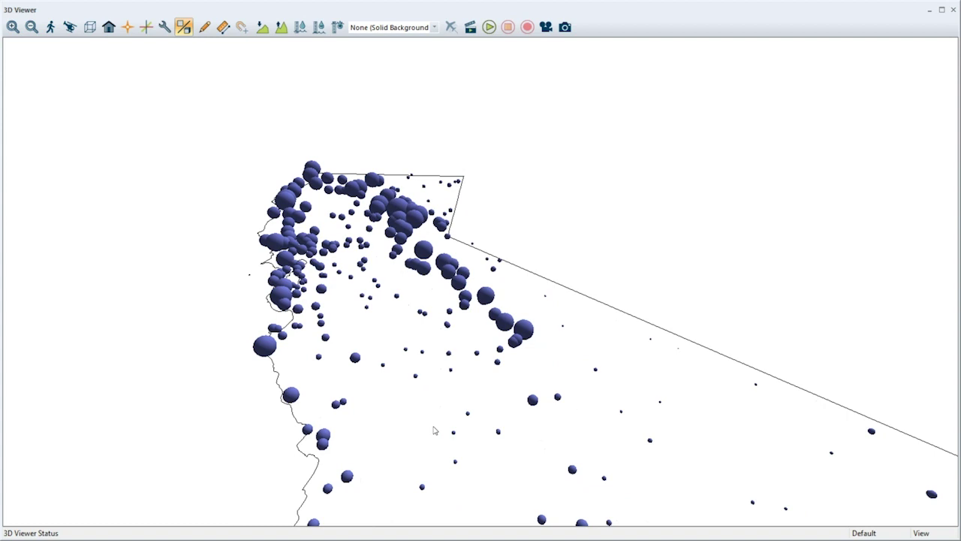